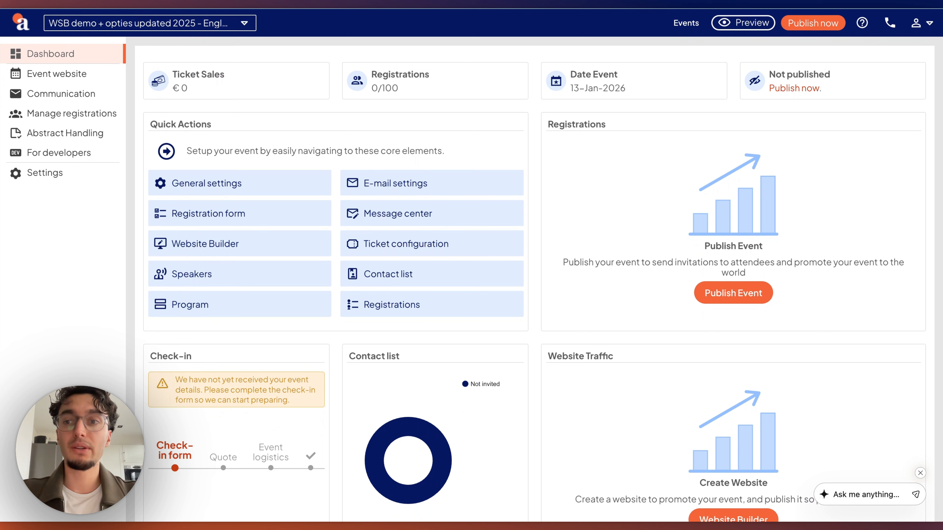
- Open the event's Program configuration from the dashboard's quick actions
mouse_move(95, 74)
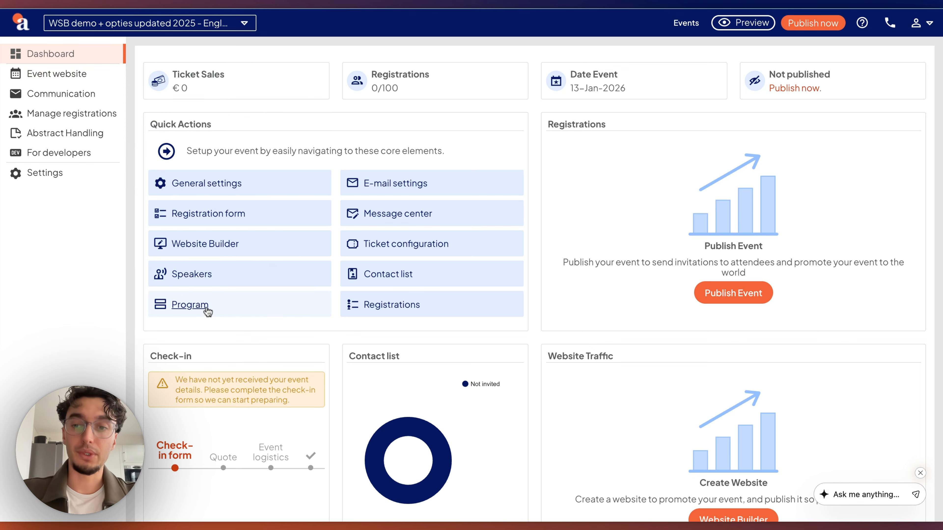
left_click(207, 310)
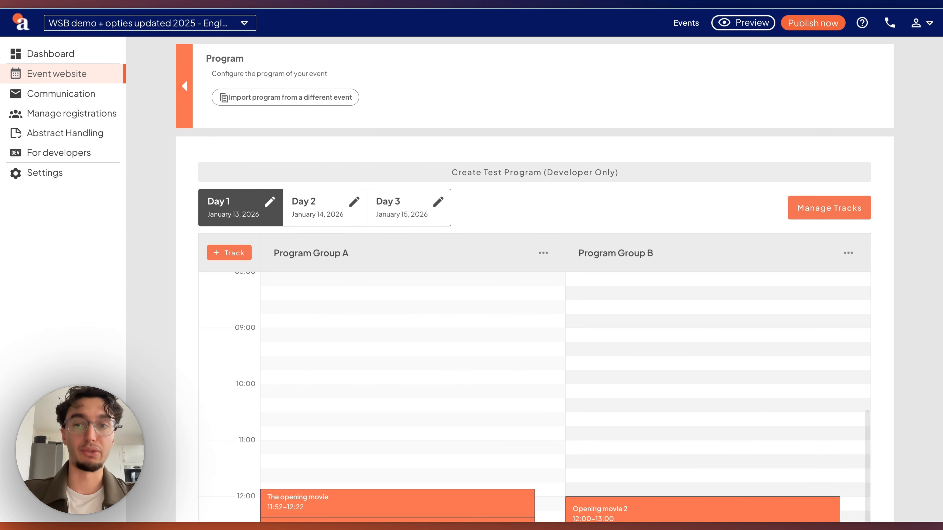
scroll(378, 305, "down", 2)
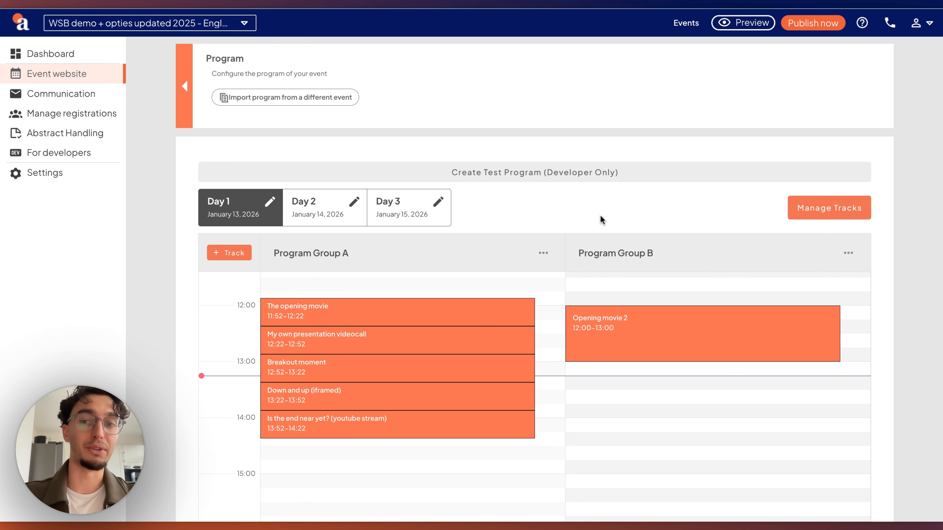
- View the Day 2 schedule and return to the Day 1 schedule
scroll(519, 192, "down", 2)
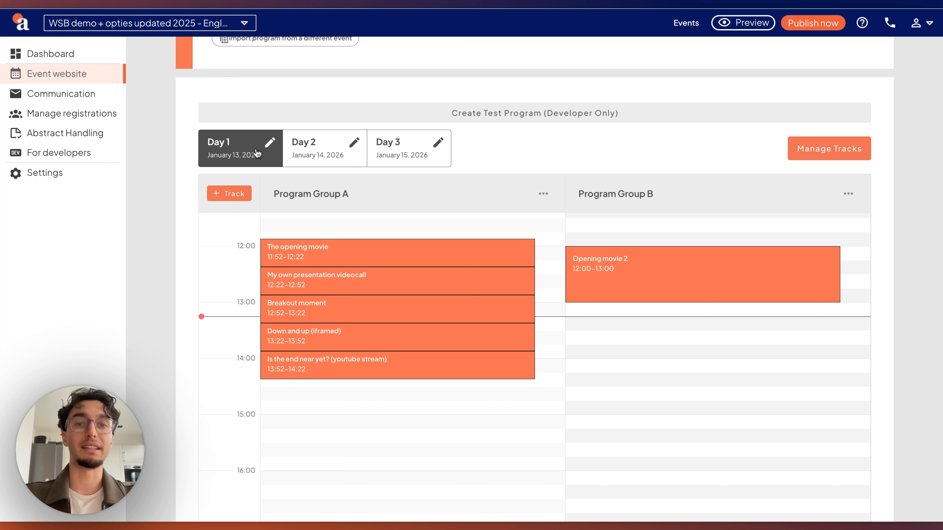
left_click(309, 147)
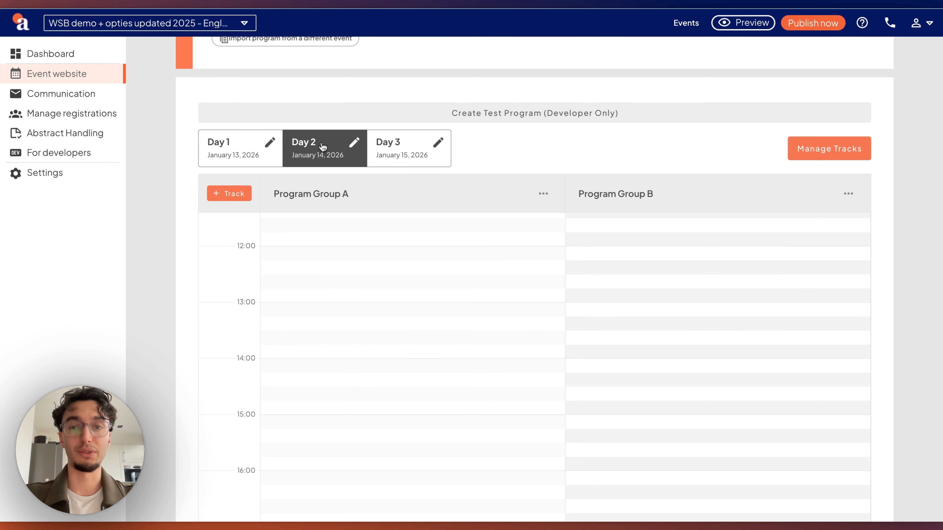
left_click(223, 147)
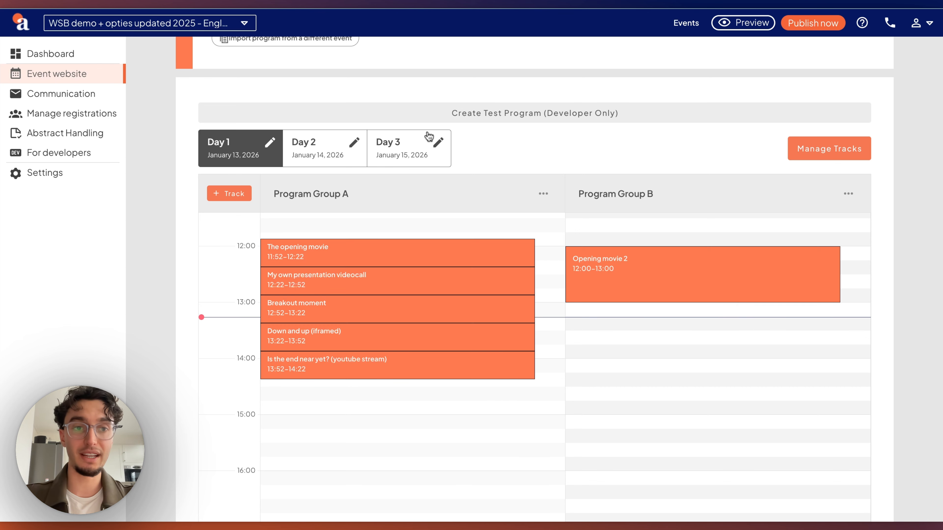
- Examine the Program Group A and Program Group B tracks and their sessions in the Day 1 schedule
scroll(441, 143, "up", 1)
scroll(706, 210, "down", 1)
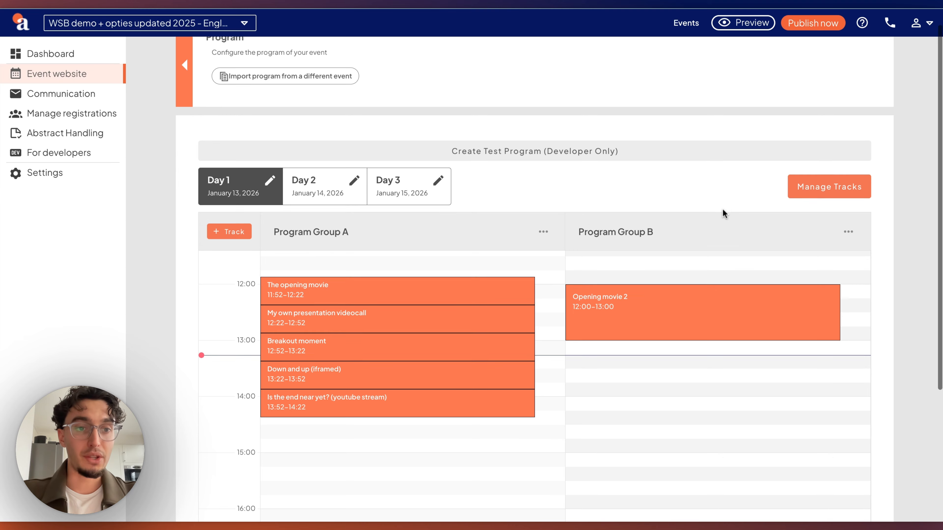
scroll(663, 223, "down", 1)
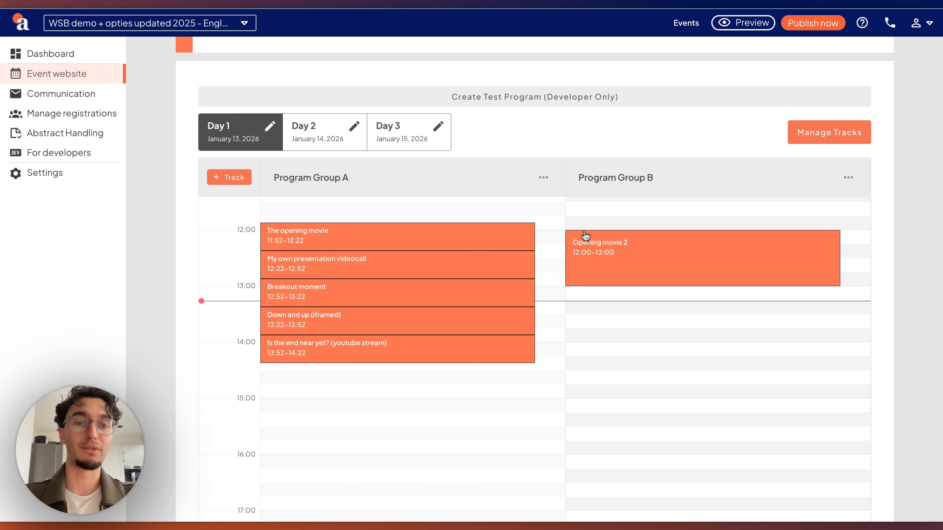
left_click_drag(349, 177, 261, 179)
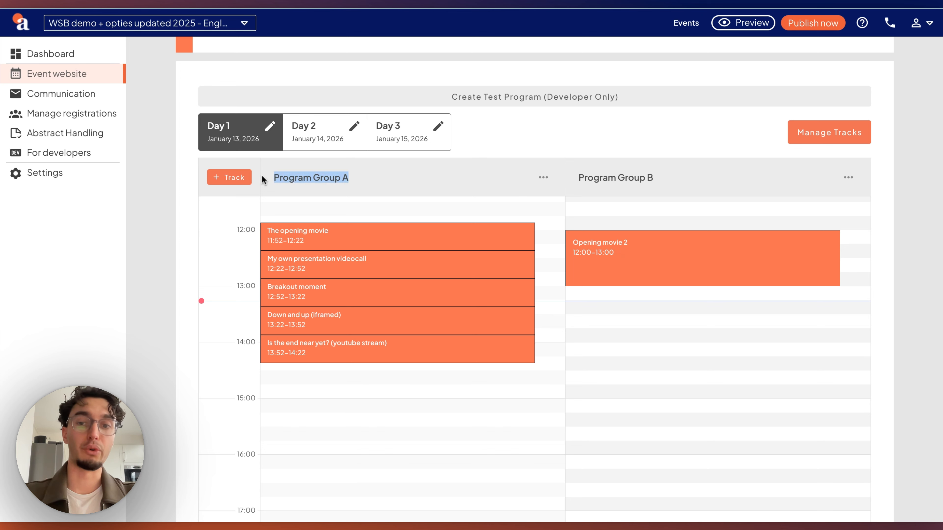
left_click(666, 177)
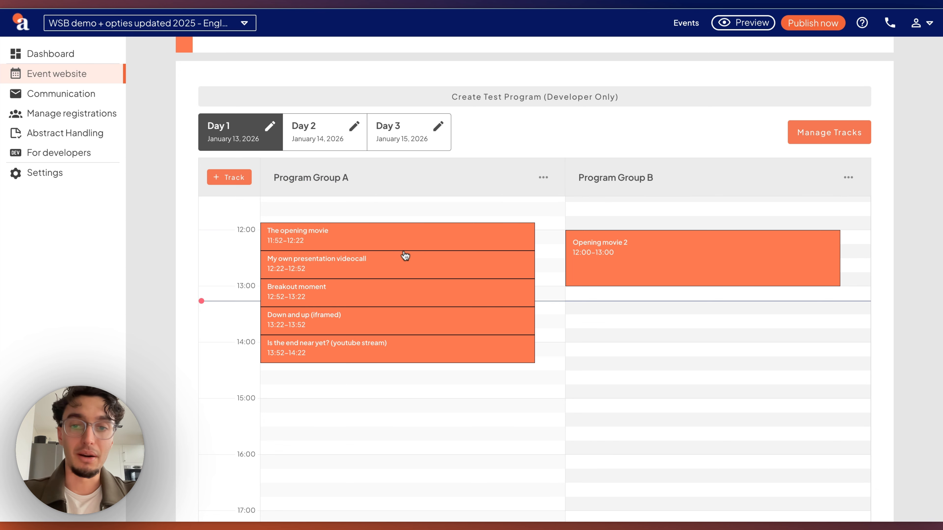
scroll(594, 248, "up", 1)
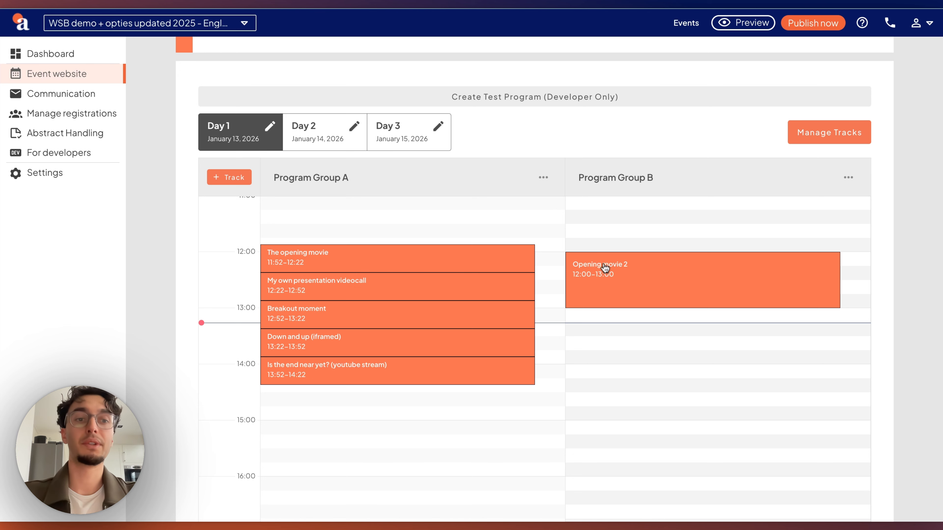
scroll(634, 294, "down", 1)
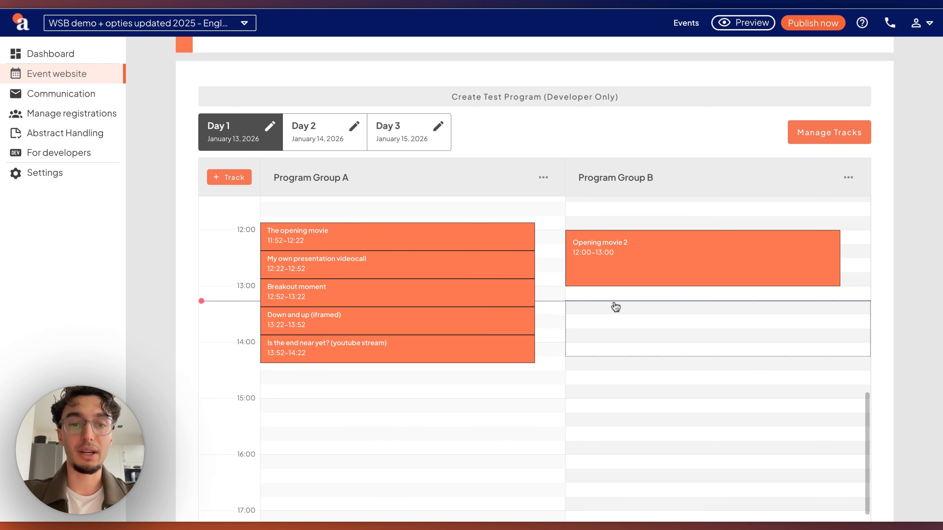
scroll(615, 308, "up", 1)
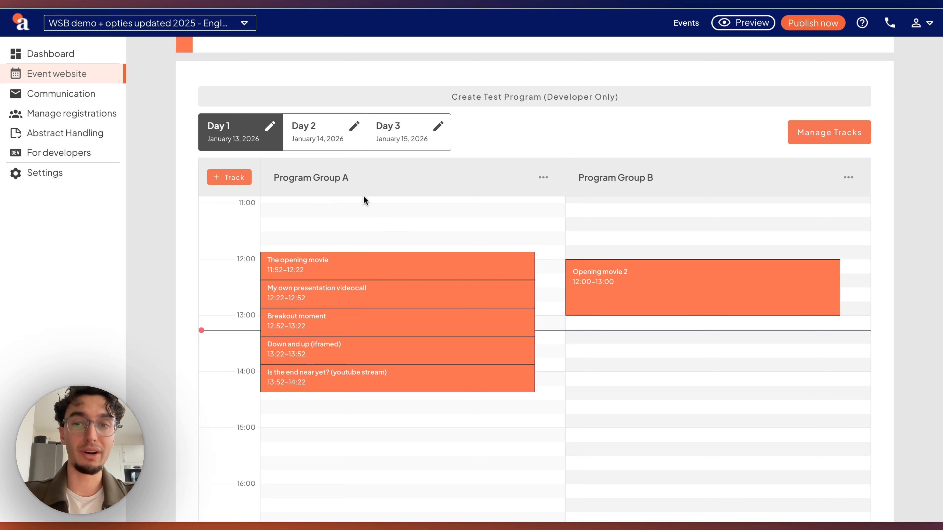
- Add an unnamed track after Program Group B and delete it
left_click(220, 180)
left_click(615, 307)
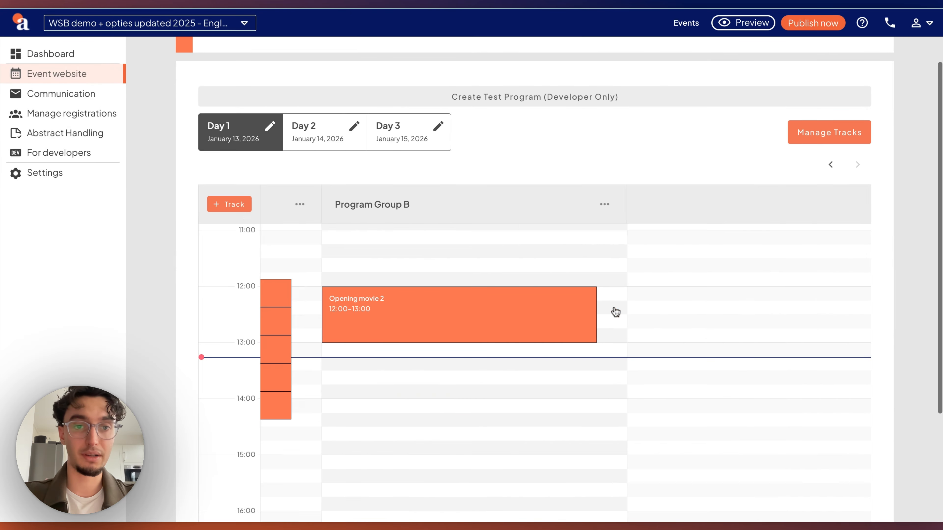
left_click(848, 204)
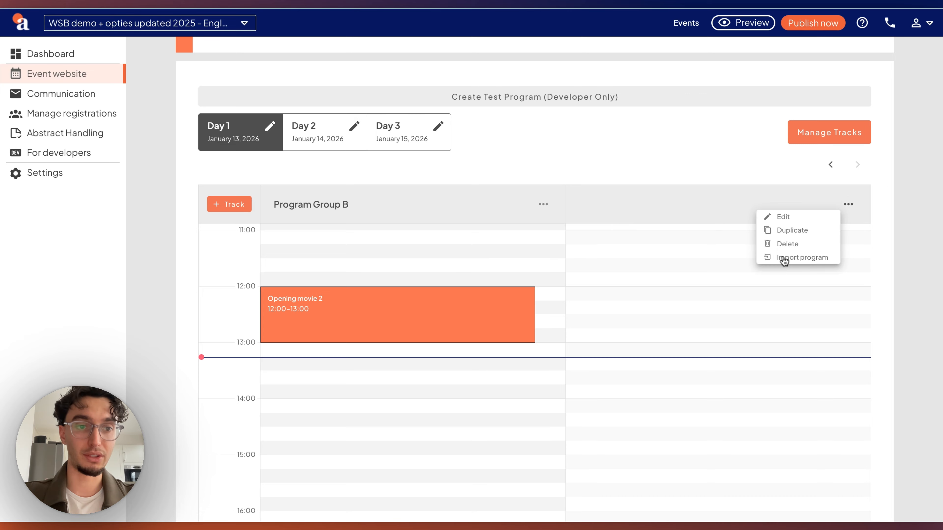
left_click(786, 240)
left_click(432, 275)
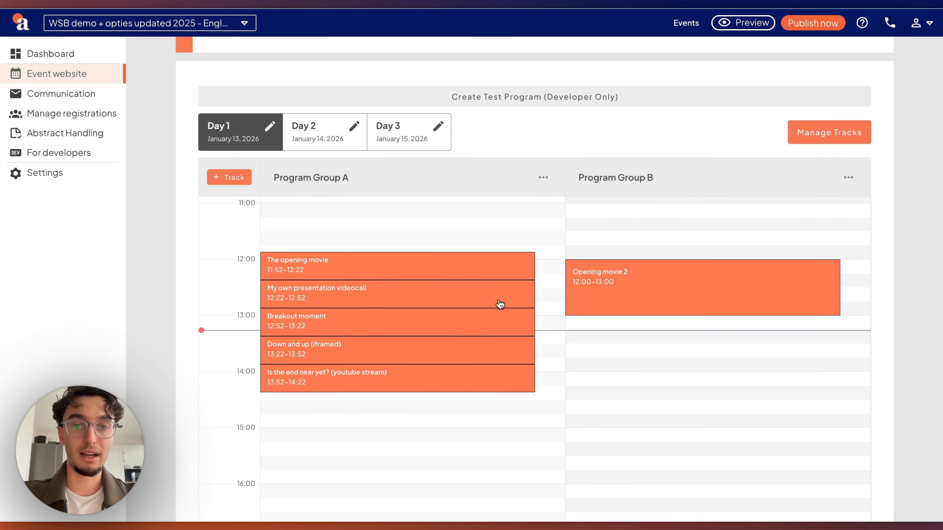
- Start a new program item at 13:15 in Program Group B, titled "test", and assign the first listed speaker
left_click(616, 338)
left_click(545, 131)
type("g")
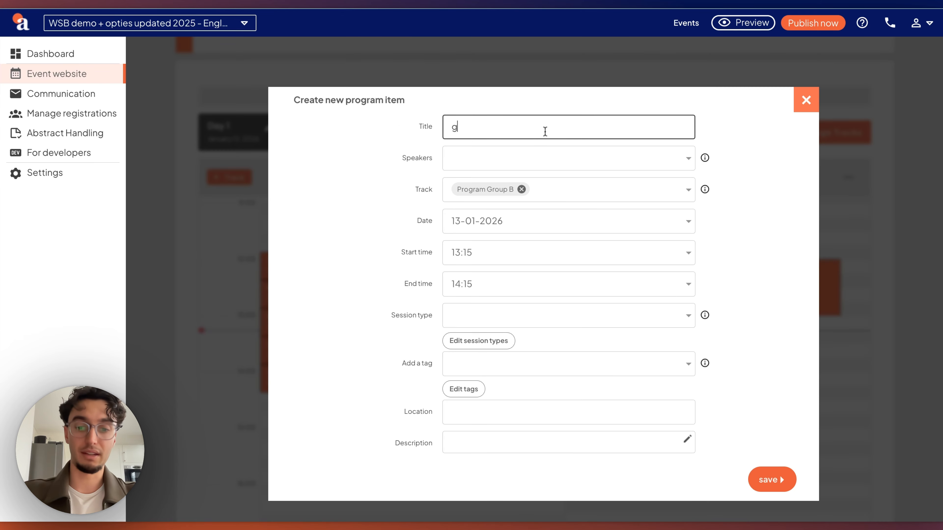
type("est")
left_click(525, 167)
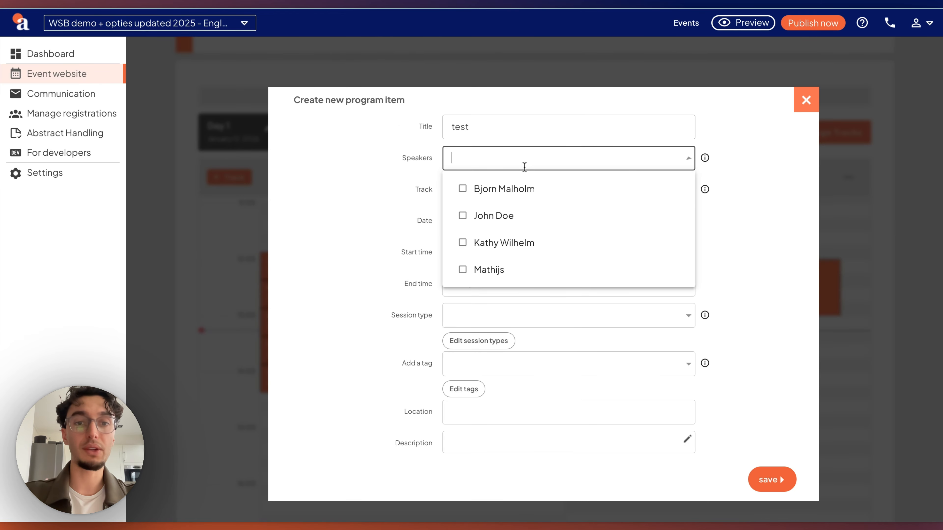
left_click(479, 186)
left_click(732, 169)
- Keep the program item's date at 13-01-2026 and set its start time to 13:30
left_click(533, 221)
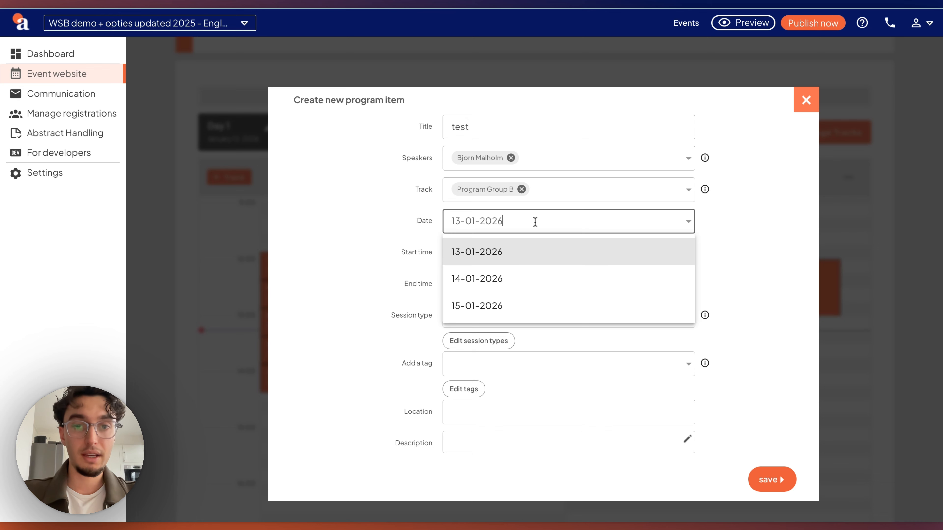
left_click(490, 247)
left_click(512, 222)
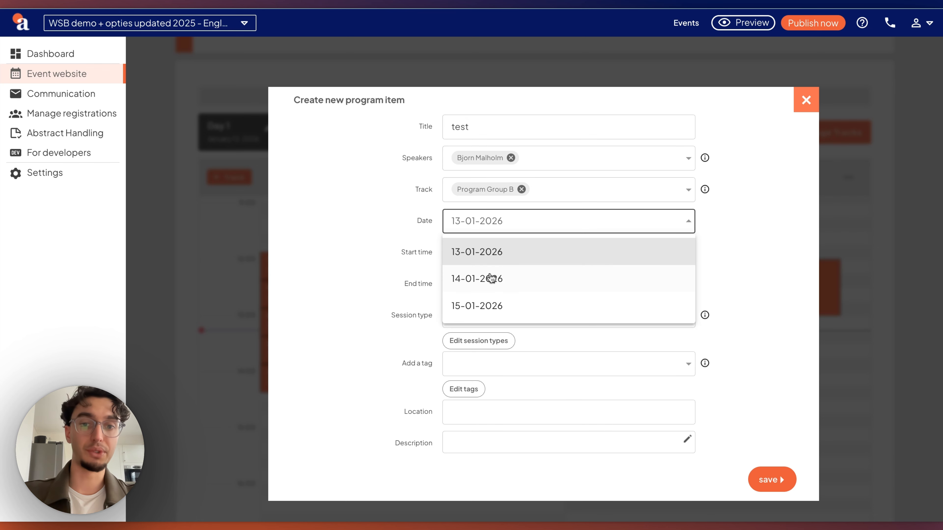
left_click(378, 239)
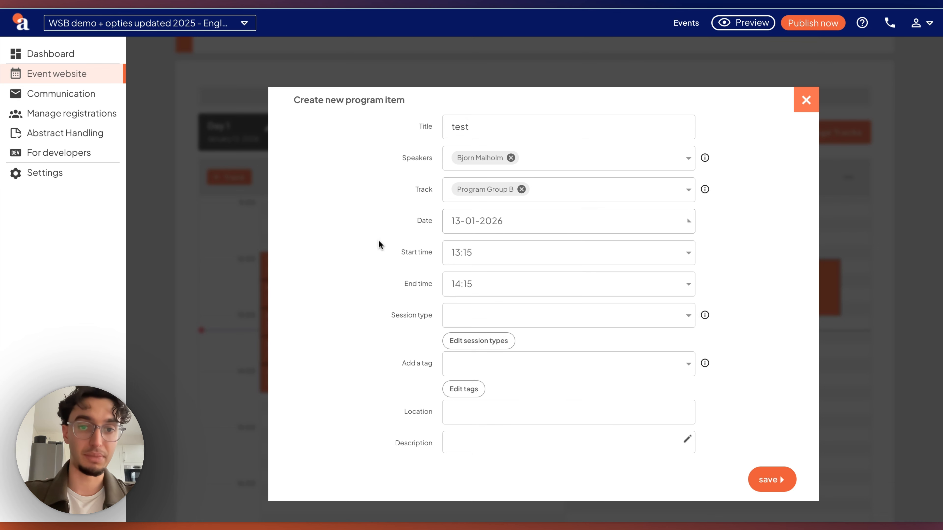
left_click(499, 257)
left_click(483, 310)
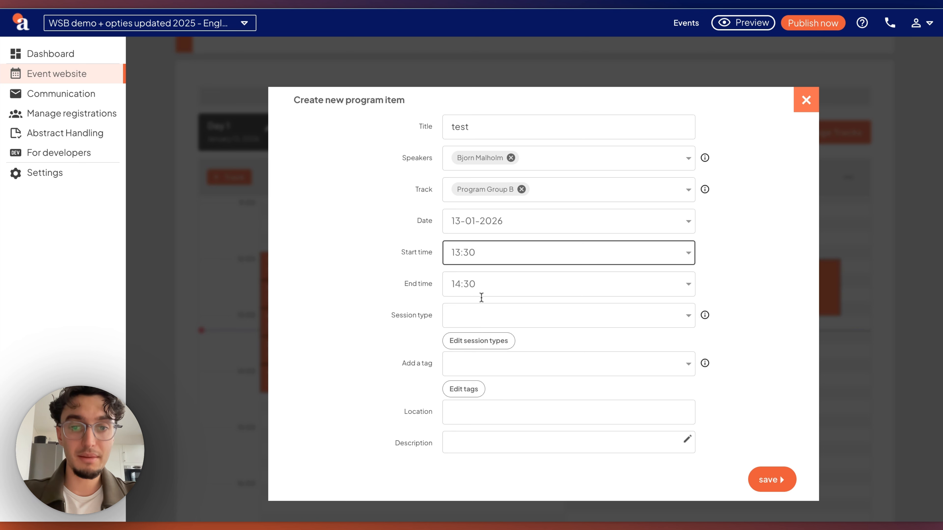
- Set the program item's session type to Keynote
left_click(476, 313)
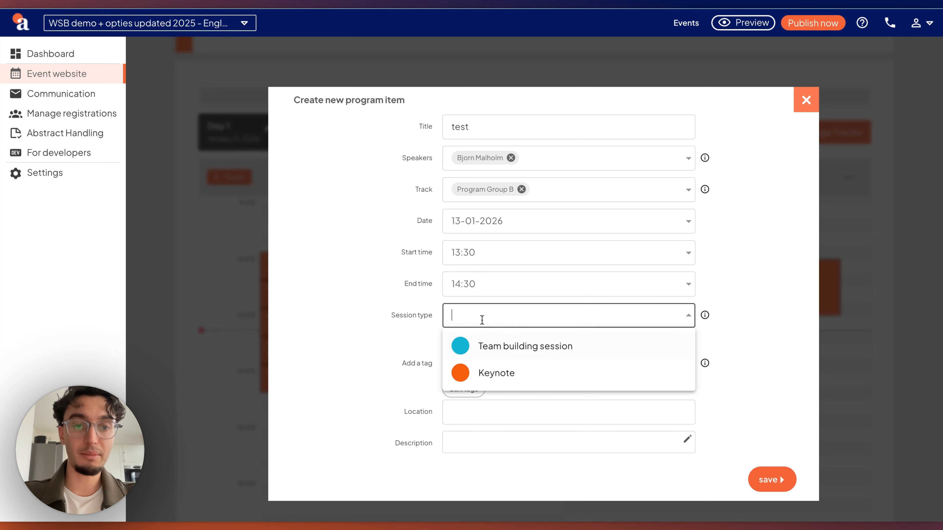
left_click(751, 321)
left_click(660, 317)
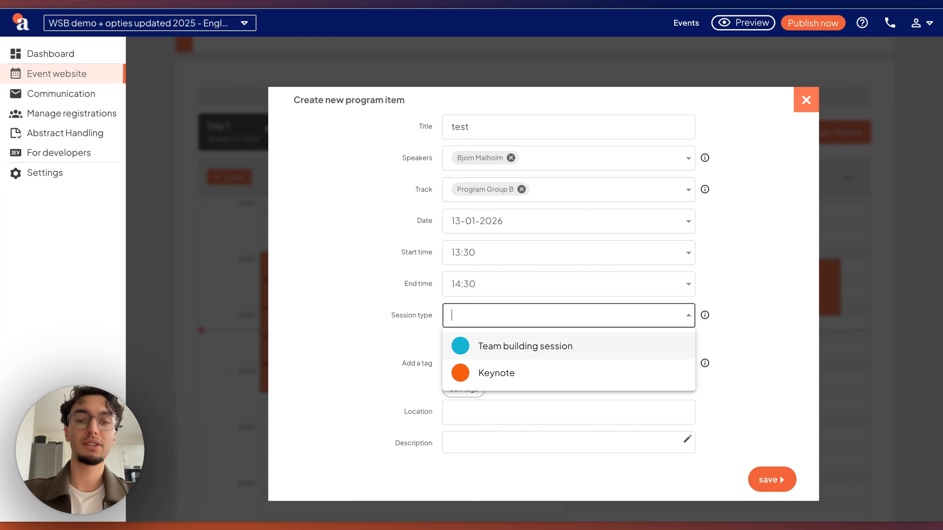
left_click(579, 373)
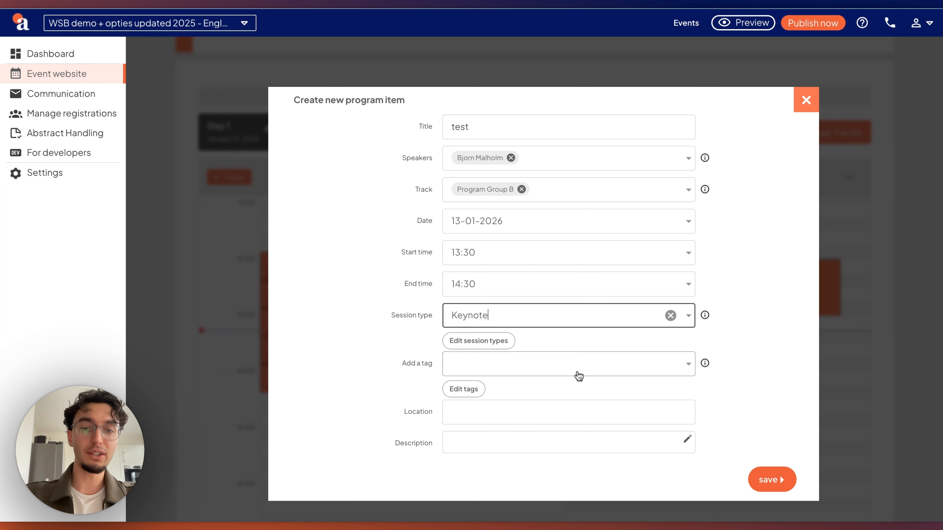
- Add a new session type named "Test" with a purple colour and return to the program item
left_click(485, 345)
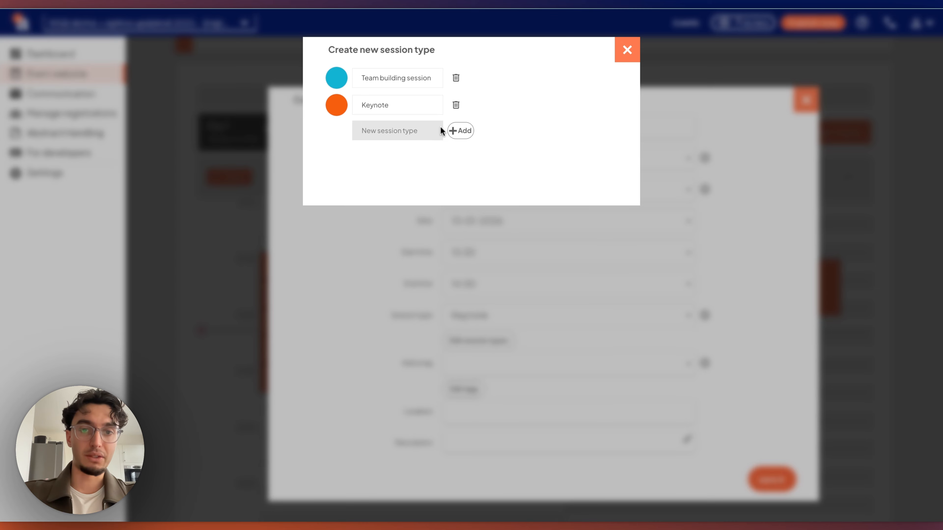
left_click(462, 133)
left_click(414, 137)
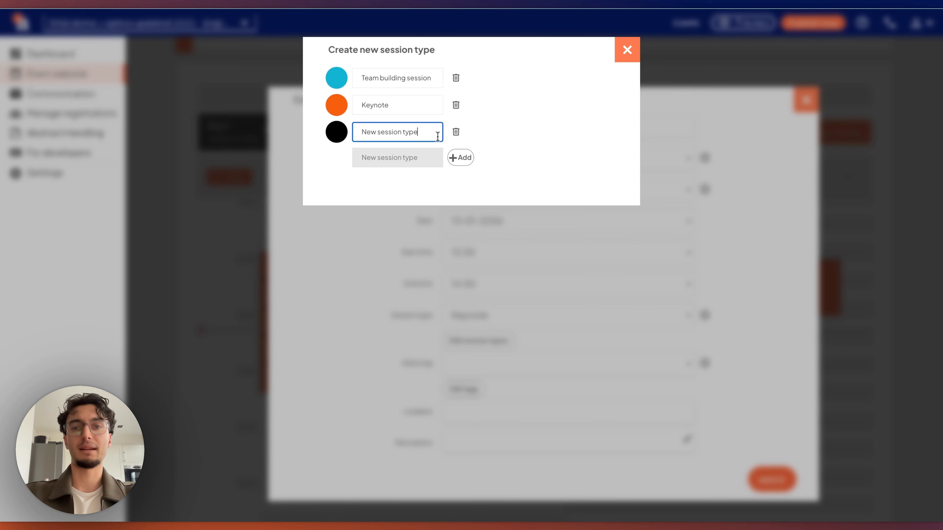
key("ctrl+a")
type("T")
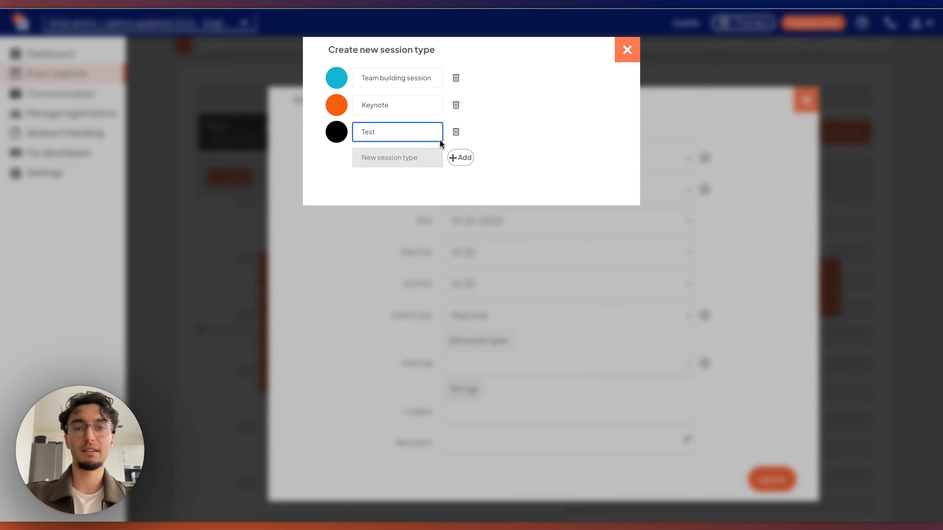
left_click(538, 159)
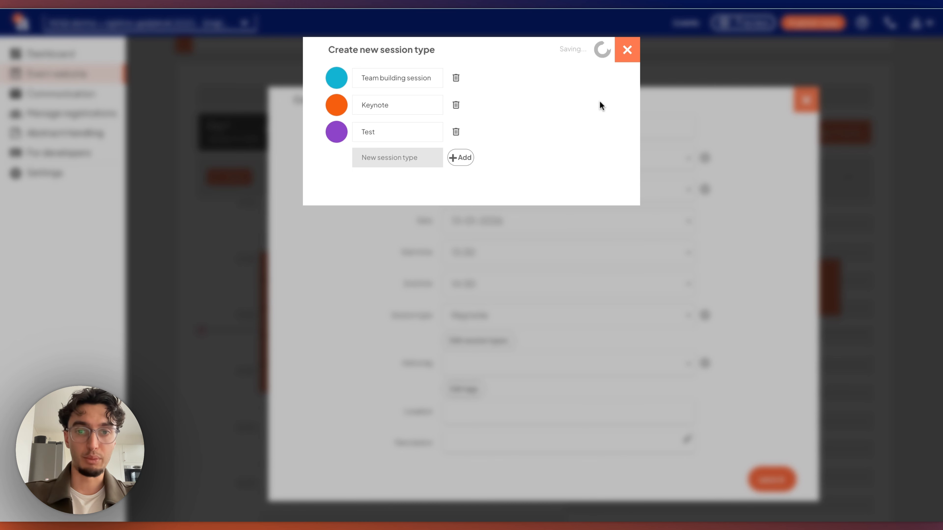
left_click(627, 50)
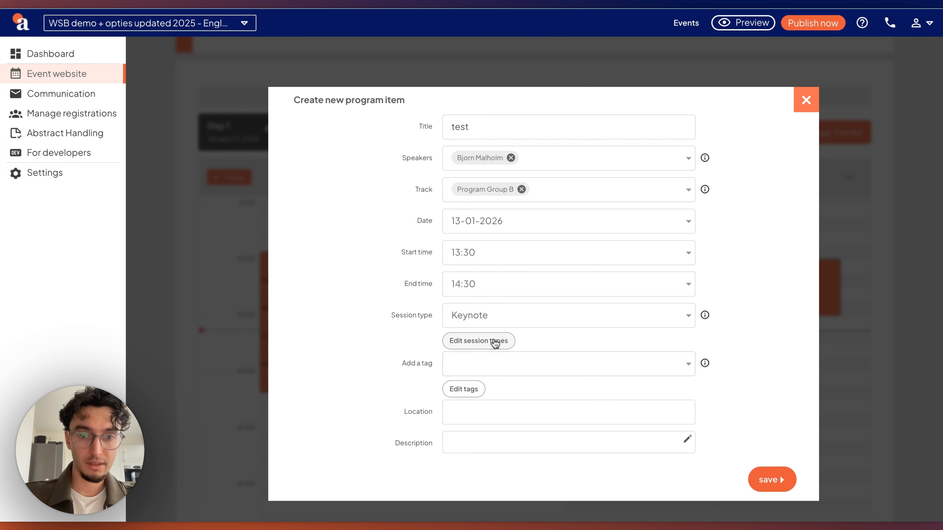
- Assign the Test session type and save the program item with tag, location and description left empty
left_click(509, 312)
left_click(489, 399)
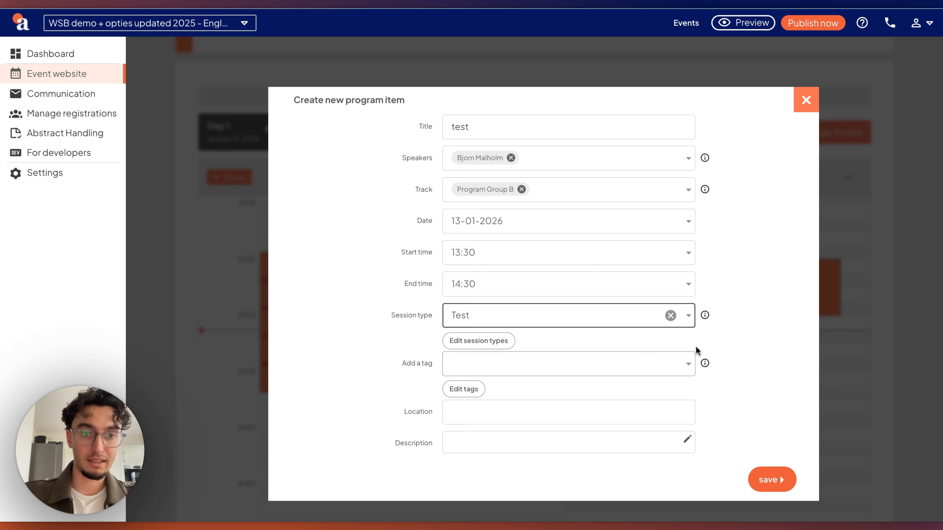
left_click(547, 356)
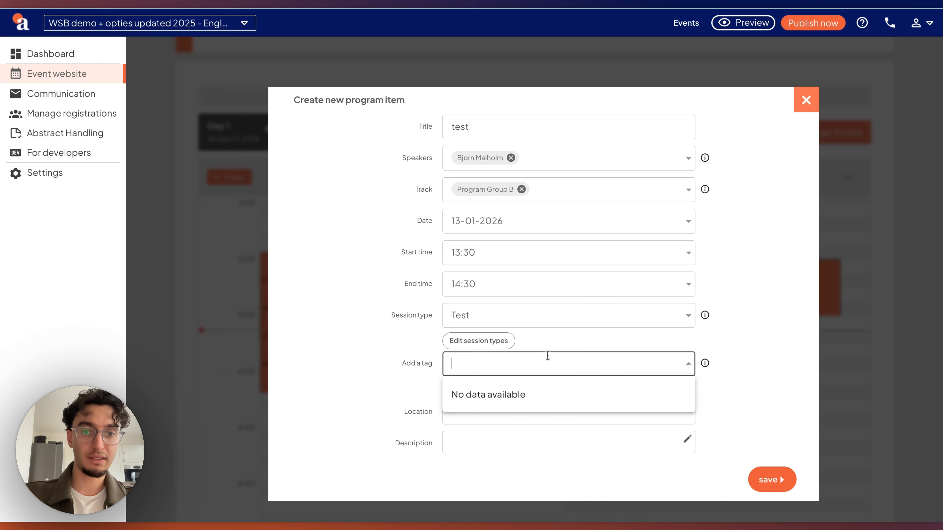
left_click(751, 375)
scroll(751, 375, "down", 3)
left_click(606, 413)
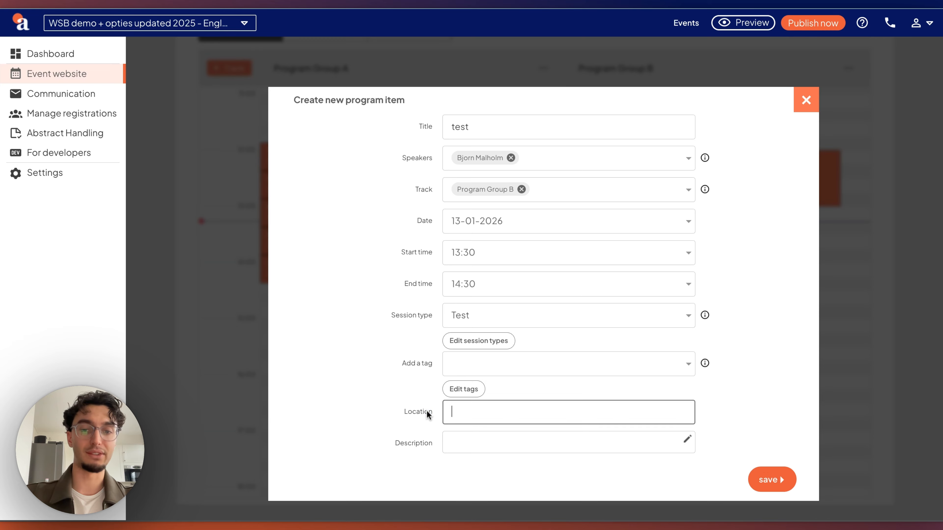
left_click(425, 439)
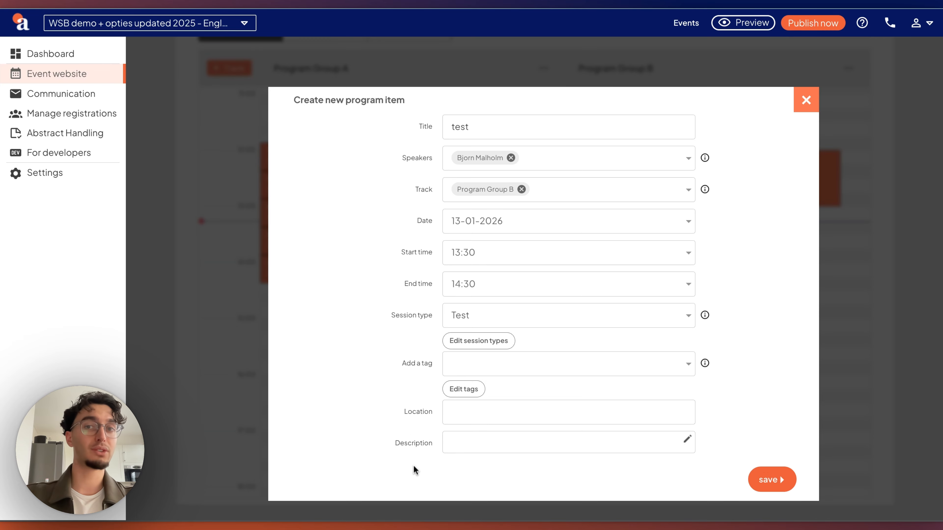
left_click(768, 483)
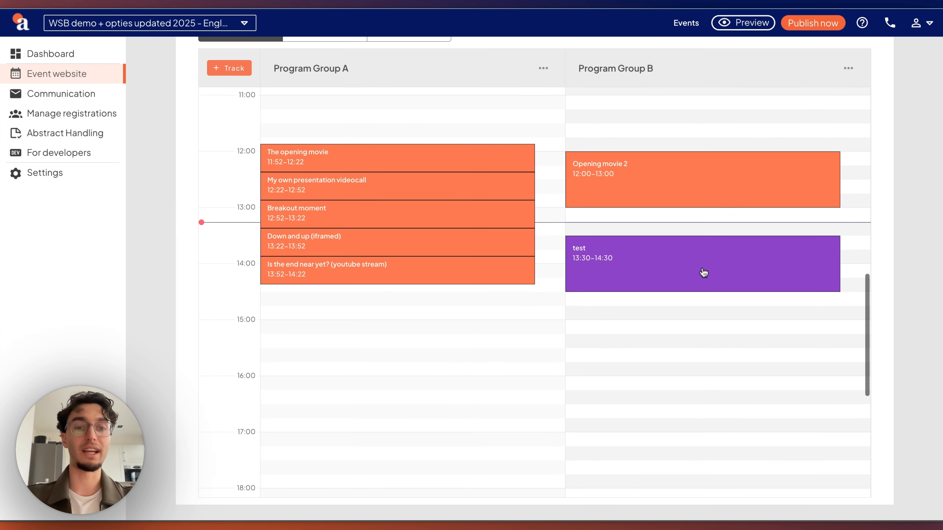
- Preview the event website and examine its Program page, including the Test session in Program Group B
scroll(704, 272, "up", 5)
scroll(703, 272, "down", 6)
scroll(692, 267, "up", 2)
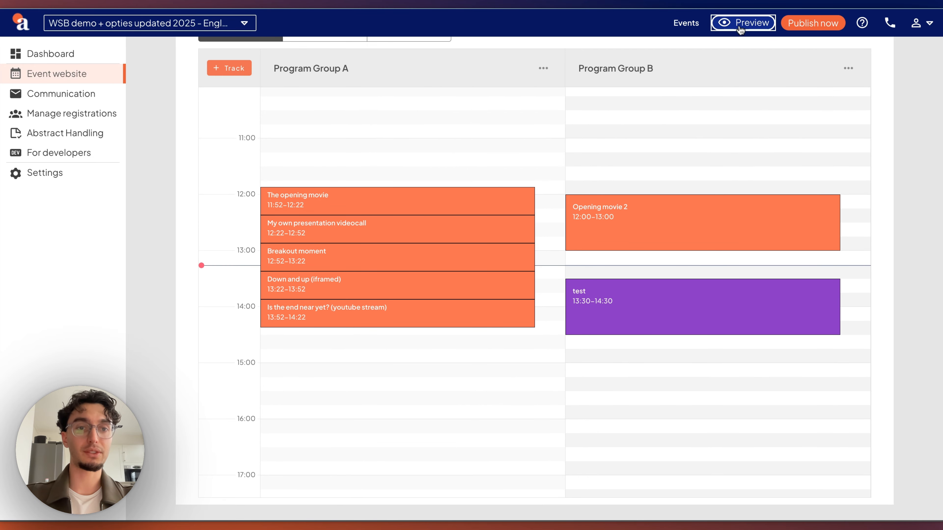
left_click(724, 23)
mouse_move(600, 70)
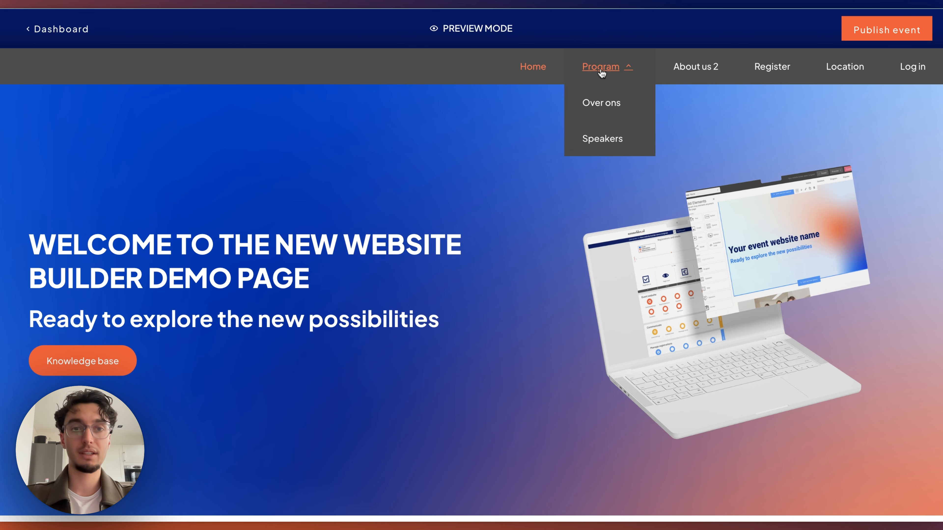
left_click(602, 71)
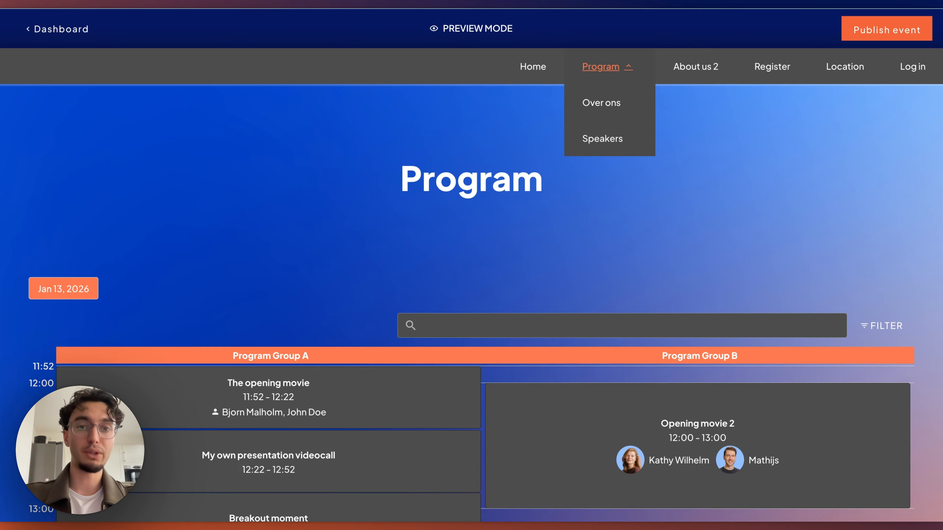
scroll(585, 181, "down", 5)
scroll(591, 434, "down", 1)
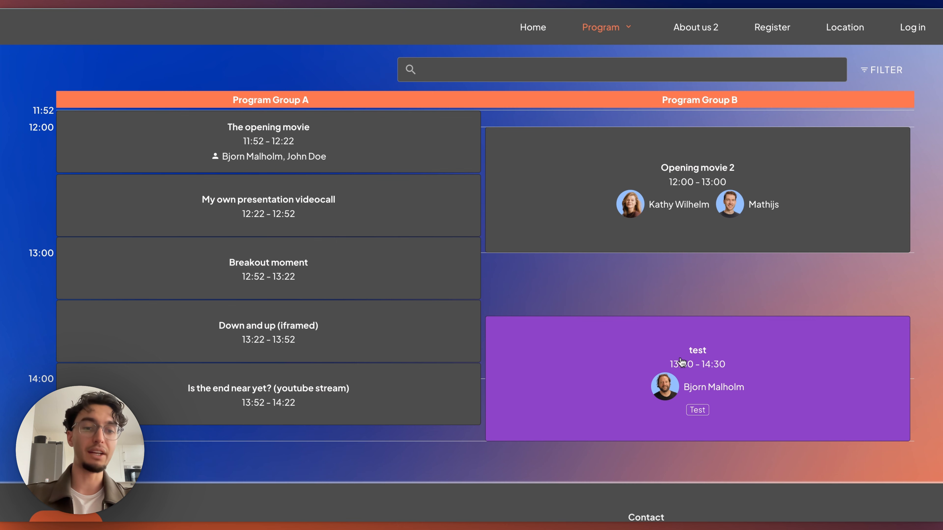
- View the details of the Opening movie 2 session, check the rest of the program, and leave the preview
left_click(697, 228)
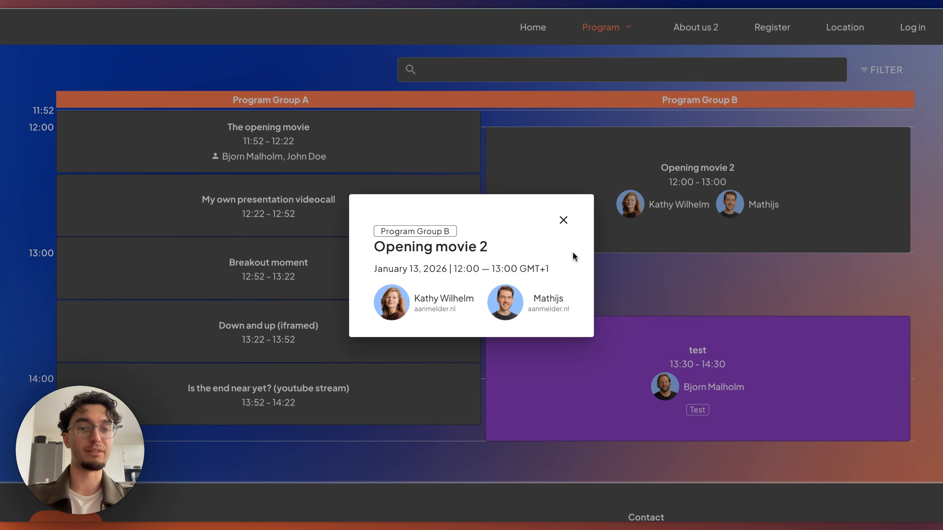
left_click(564, 220)
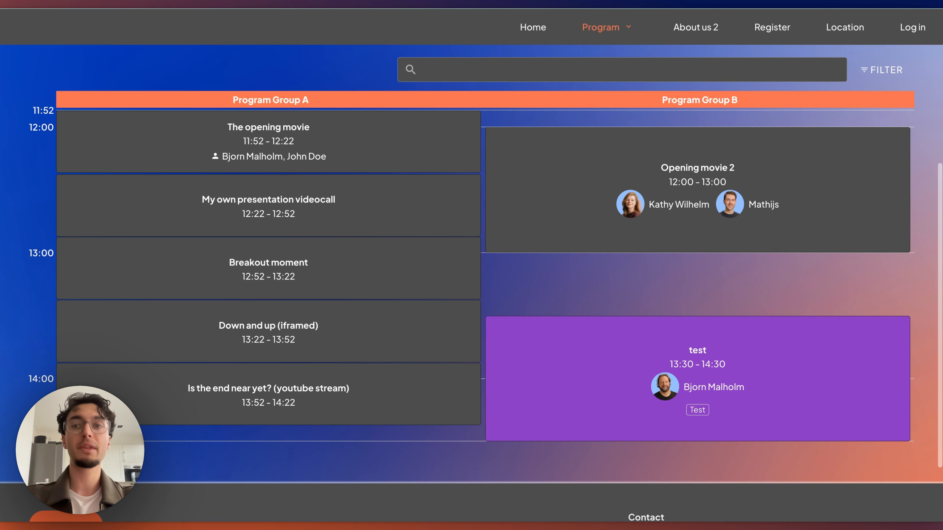
scroll(369, 254, "down", 2)
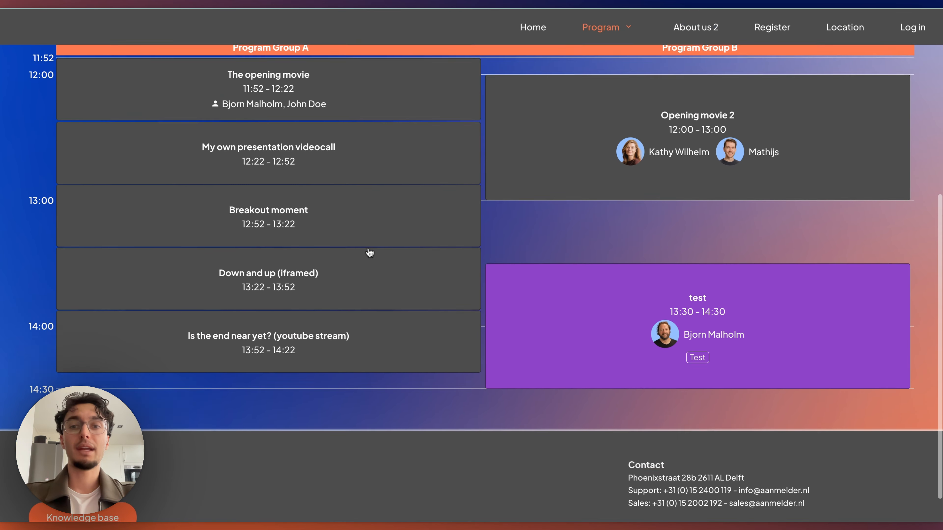
scroll(369, 254, "up", 7)
scroll(391, 56, "down", 6)
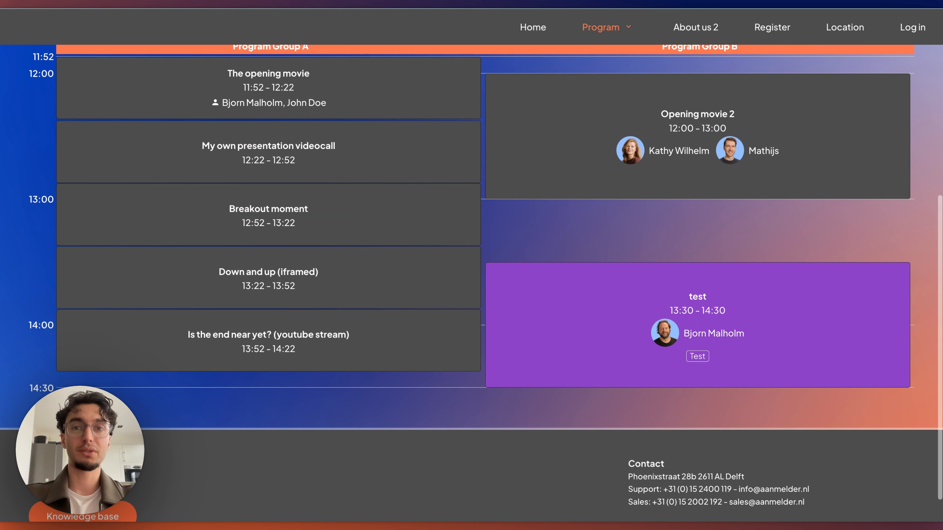
key("ctrl+w")
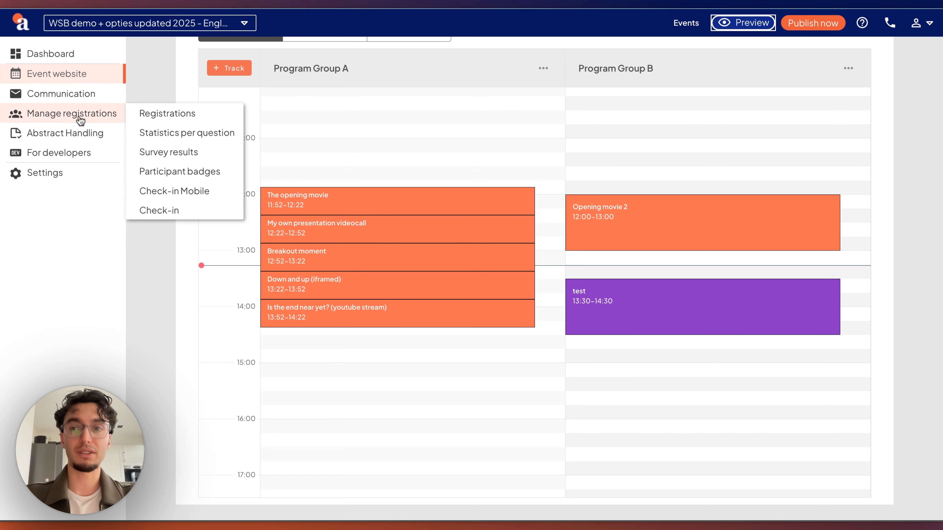
- Open the Program page in the event website editor and bring its program widget into view
mouse_move(91, 76)
left_click(166, 158)
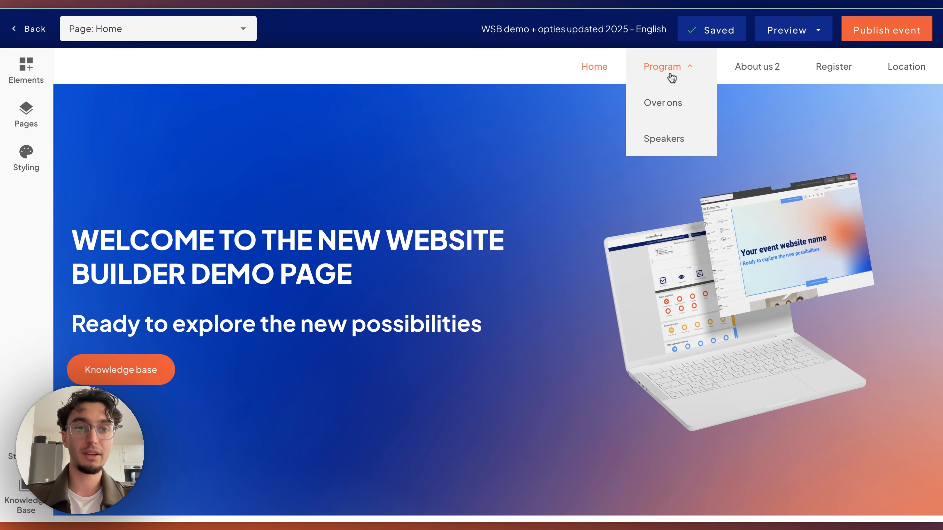
left_click(668, 75)
scroll(558, 330, "down", 3)
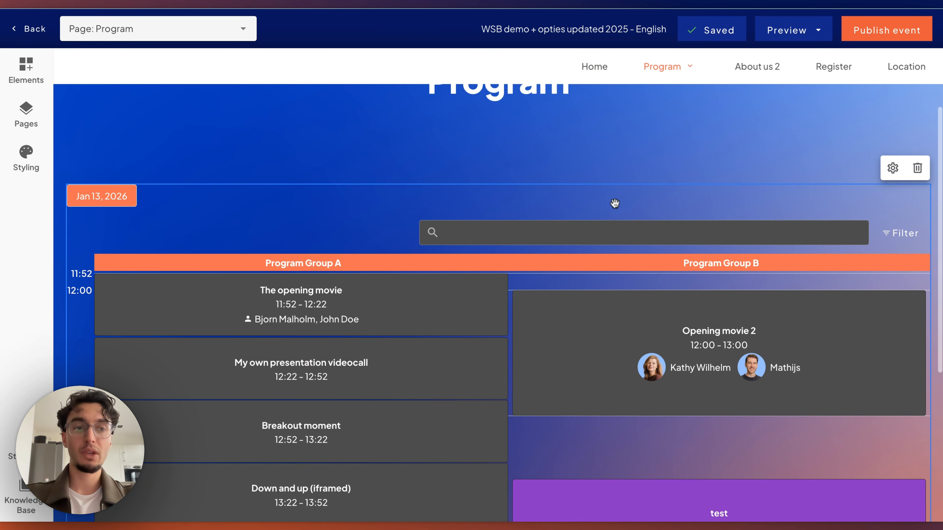
- In the program widget's settings, hide the search bar and switch the location display off and on again
left_click(893, 168)
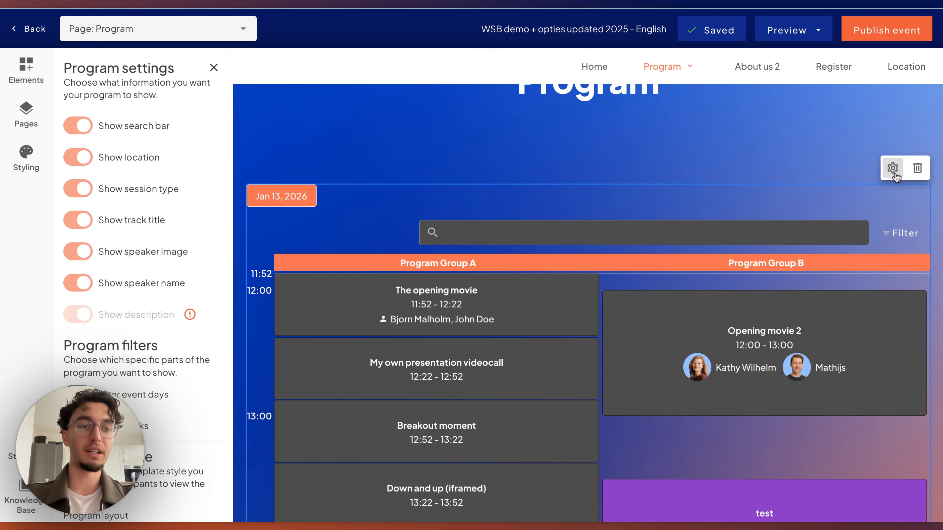
left_click(82, 127)
left_click(78, 157)
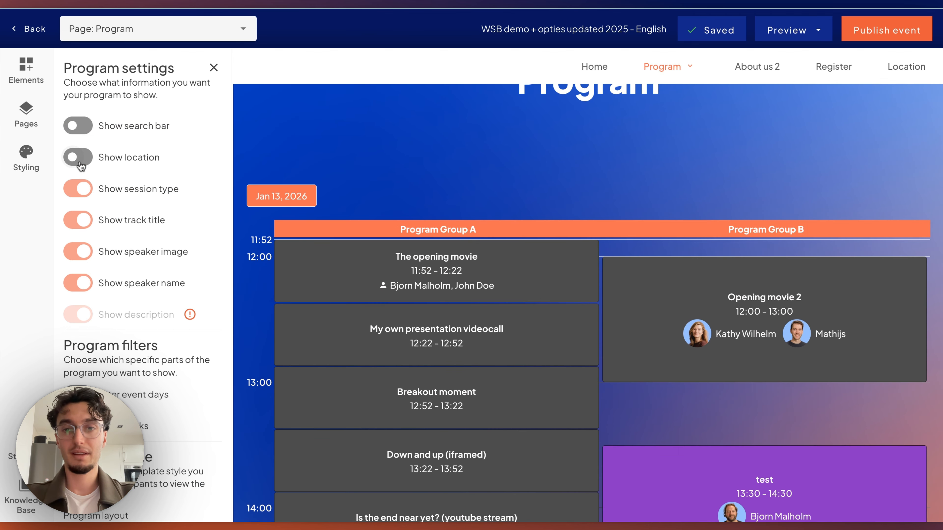
left_click(78, 157)
- Try the event day filter and switch it off, and enable the track filter with Program Group A and Program Group B selected
scroll(83, 266, "down", 3)
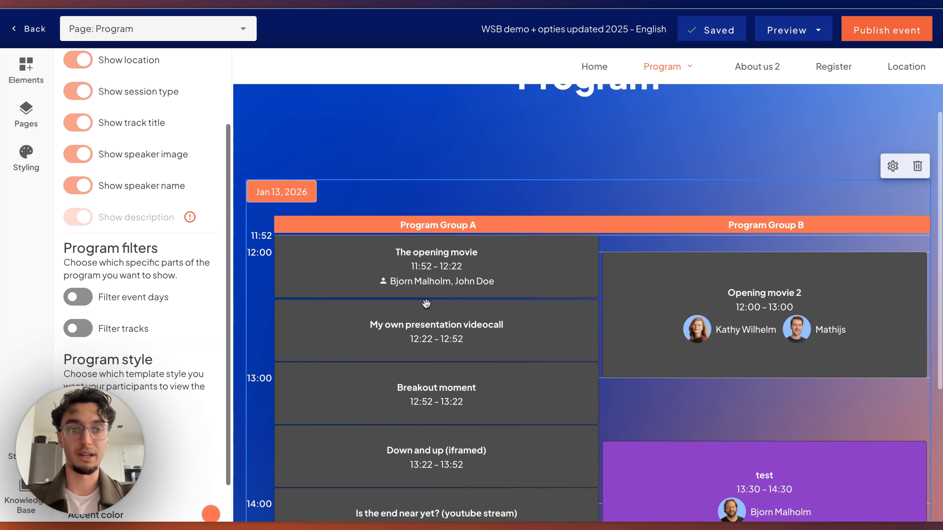
scroll(426, 304, "down", 5)
scroll(426, 304, "up", 3)
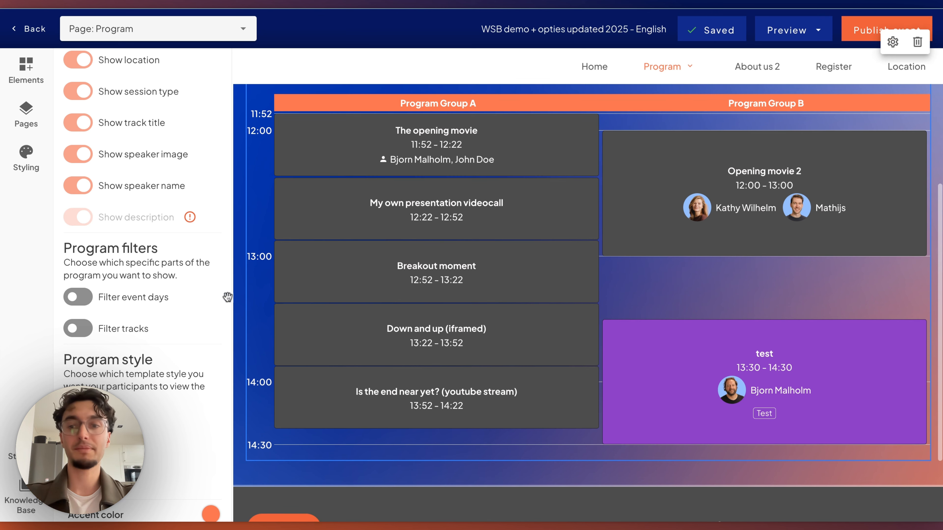
left_click(98, 294)
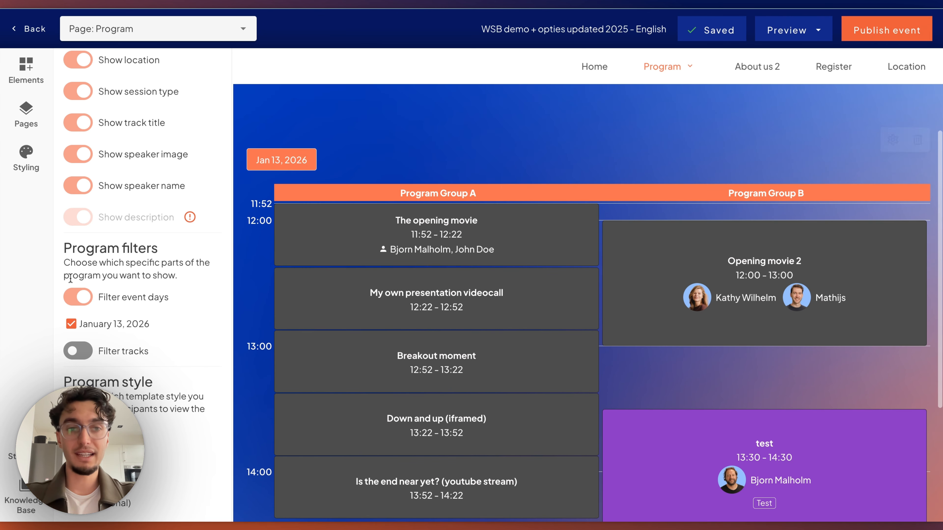
left_click(76, 298)
left_click(80, 330)
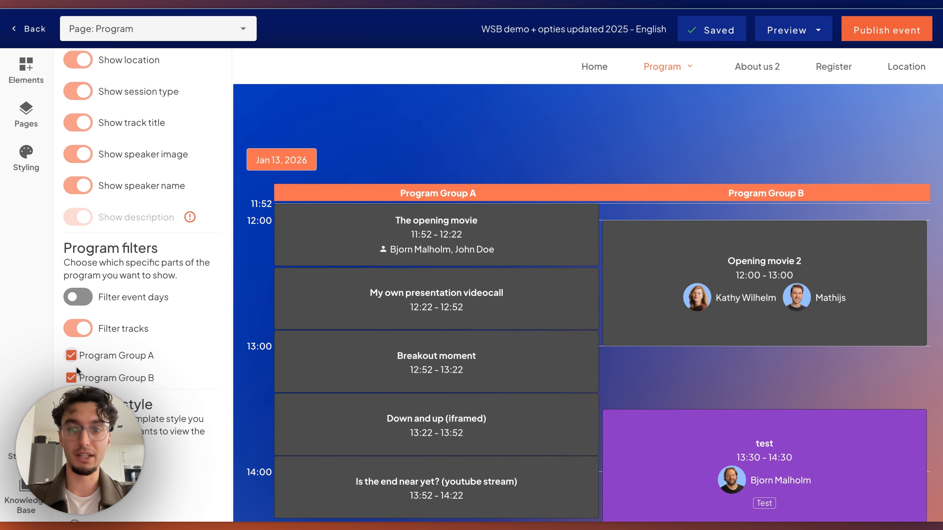
- Try the alternative program layout for the widget and return to the Compact layout
scroll(79, 328, "down", 3)
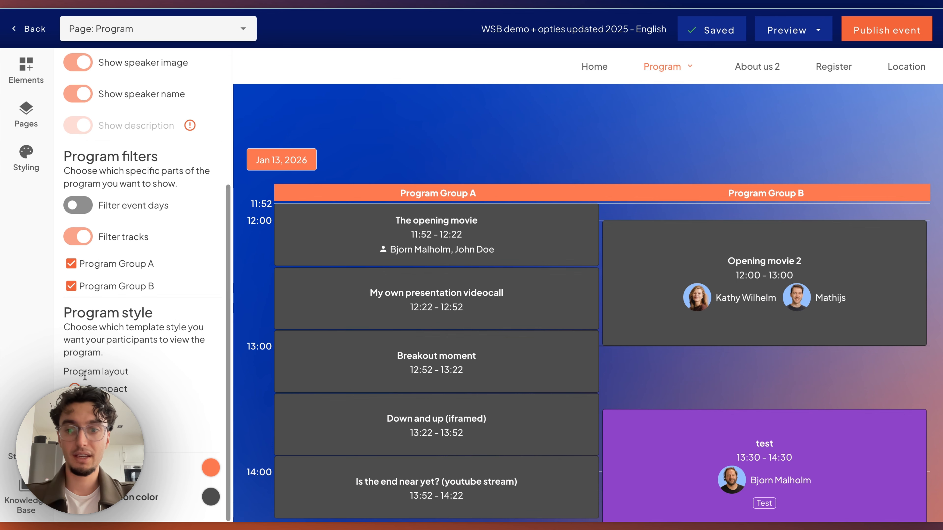
mouse_move(374, 379)
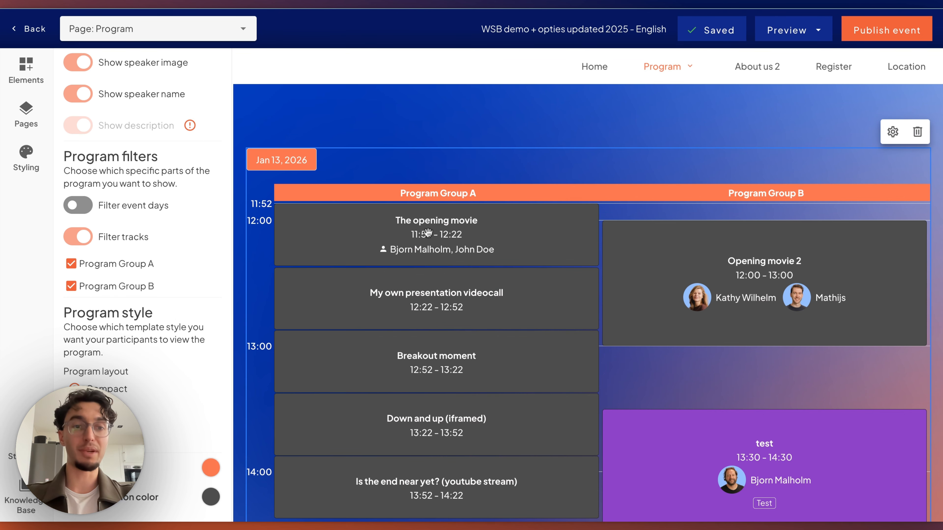
left_click(74, 407)
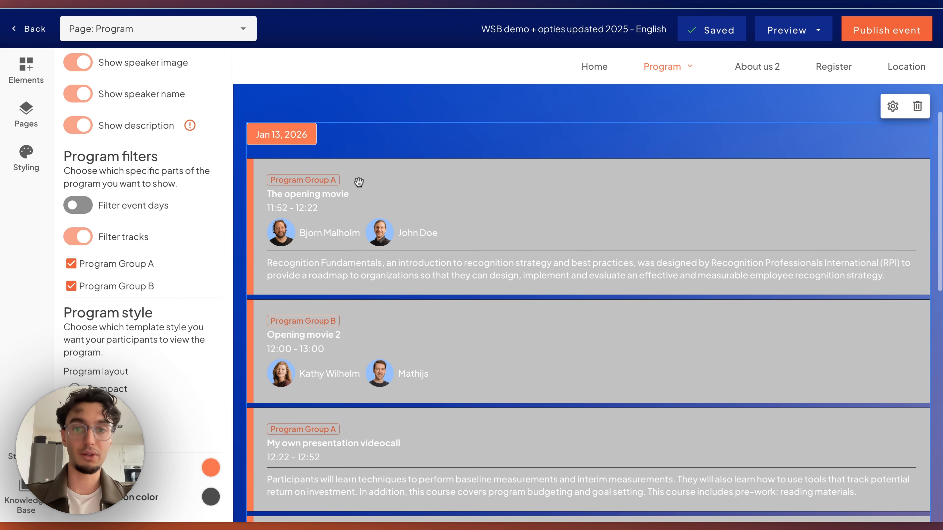
left_click(75, 388)
- Try dark grey as the program's accent colour and set it back to the orange #FF7B51
left_click(210, 467)
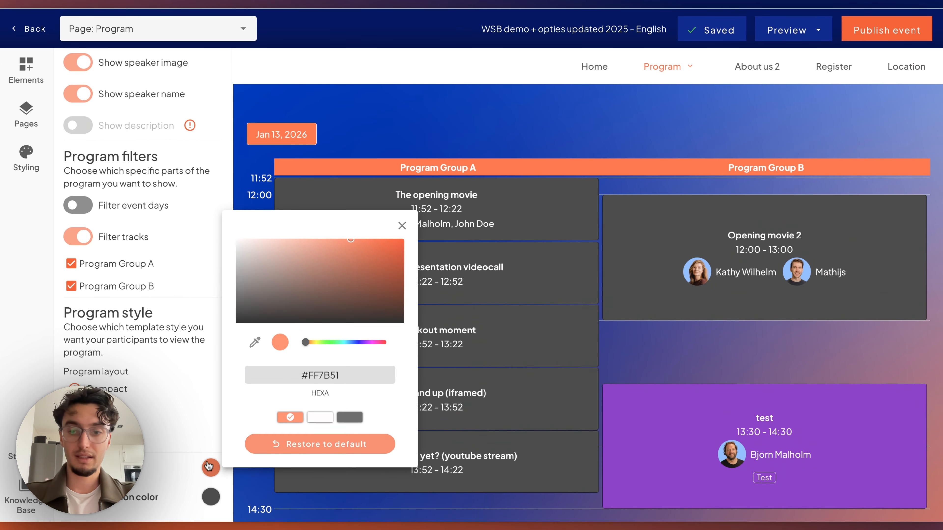
left_click(349, 416)
left_click(290, 418)
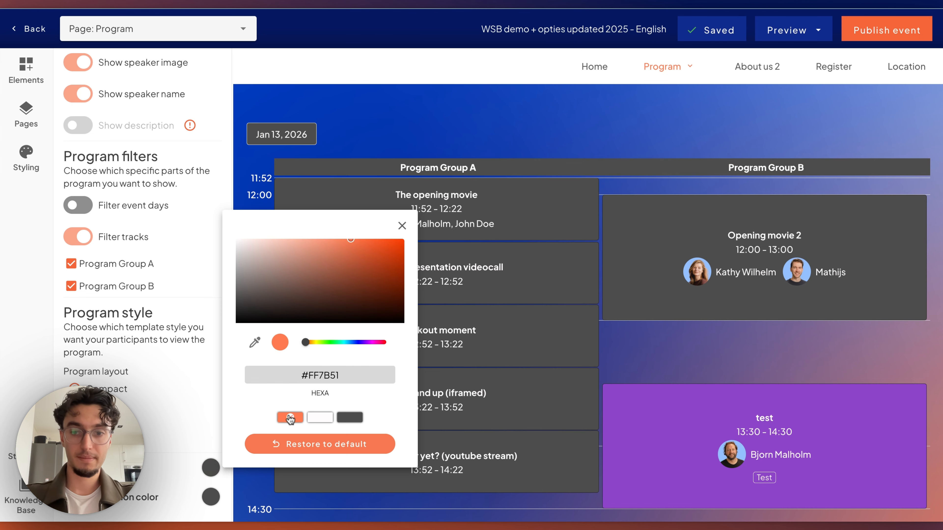
left_click(183, 409)
- Delete the program widget from the Program page and confirm the removal
scroll(294, 410, "down", 4)
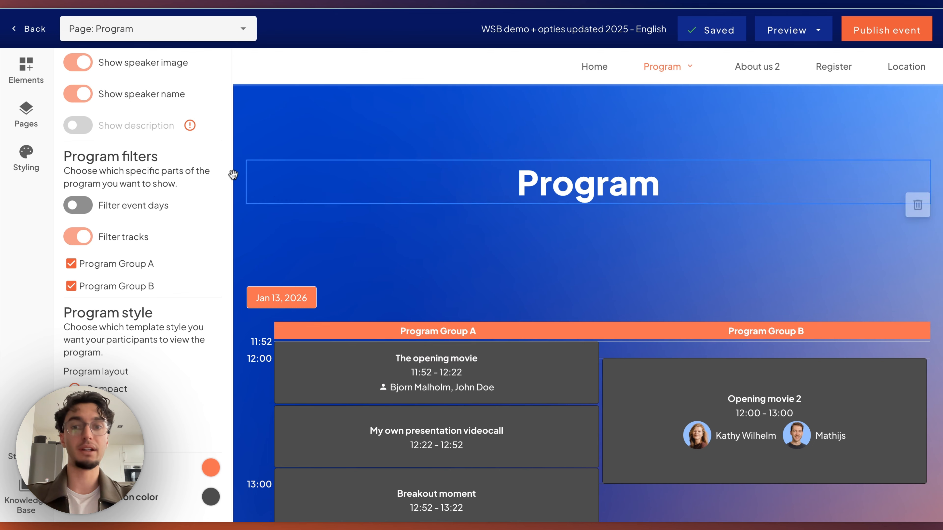
mouse_move(302, 355)
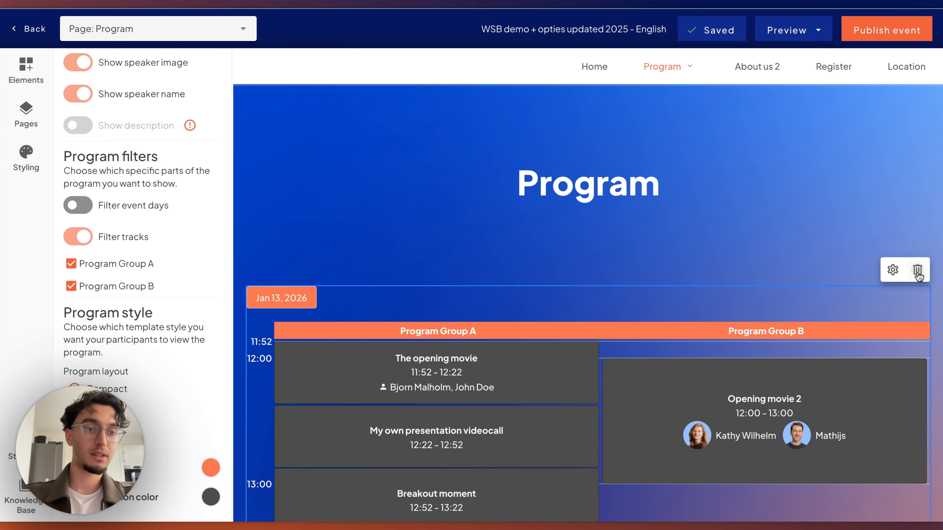
left_click(917, 272)
left_click(612, 315)
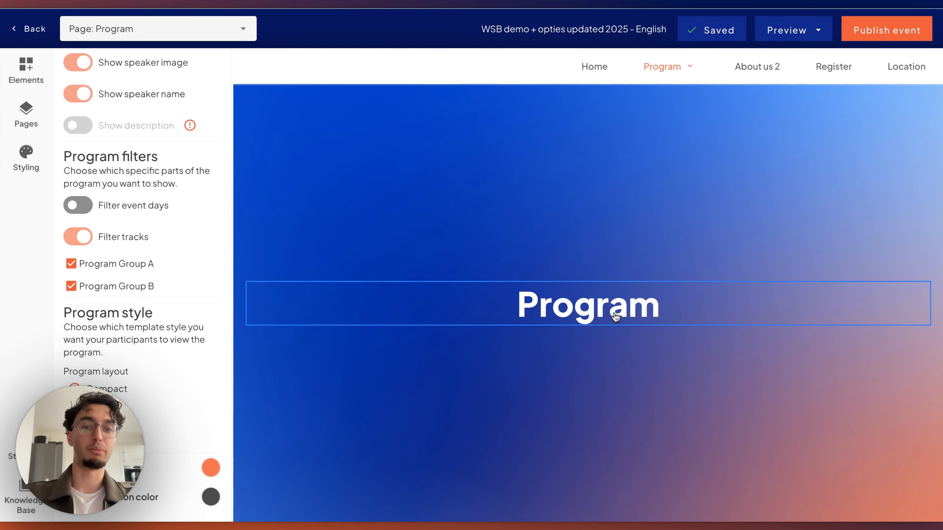
- Add a new Program widget below the Program heading and look over the schedule it displays
left_click(27, 75)
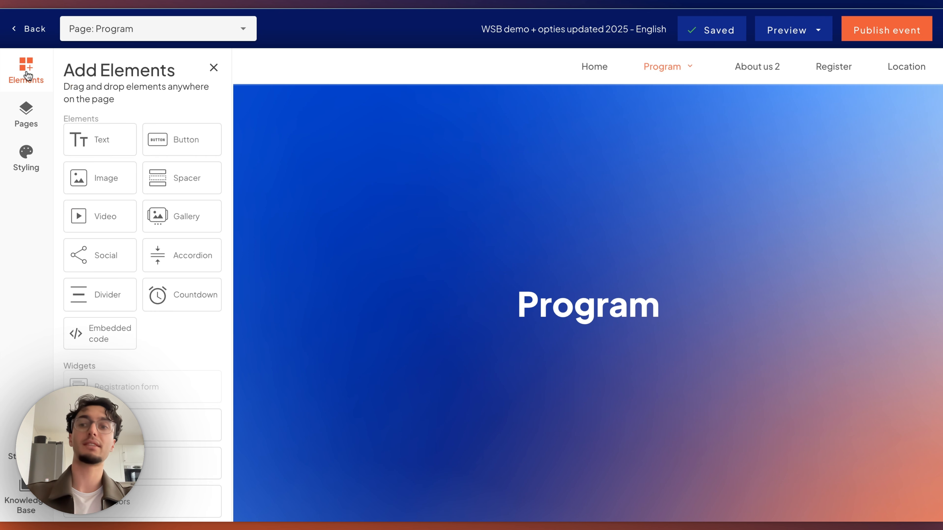
scroll(131, 220, "down", 3)
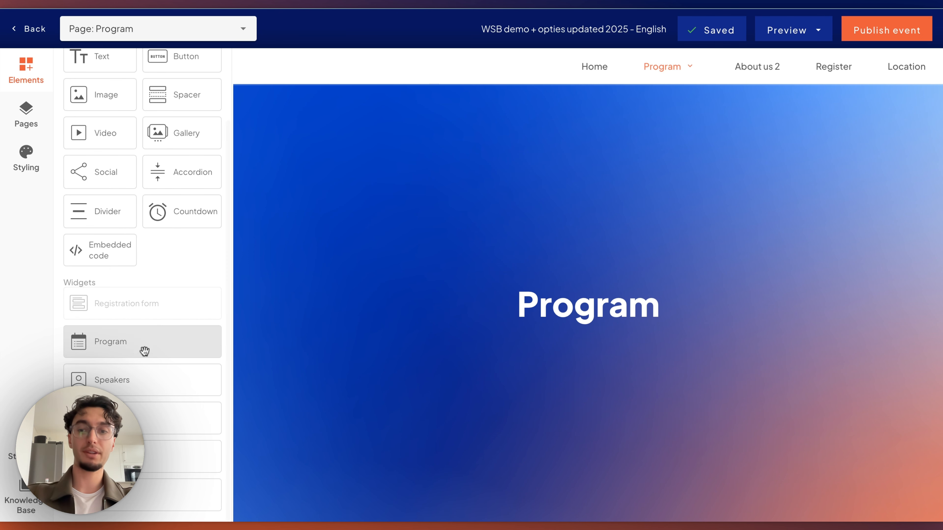
left_click_drag(144, 351, 588, 402)
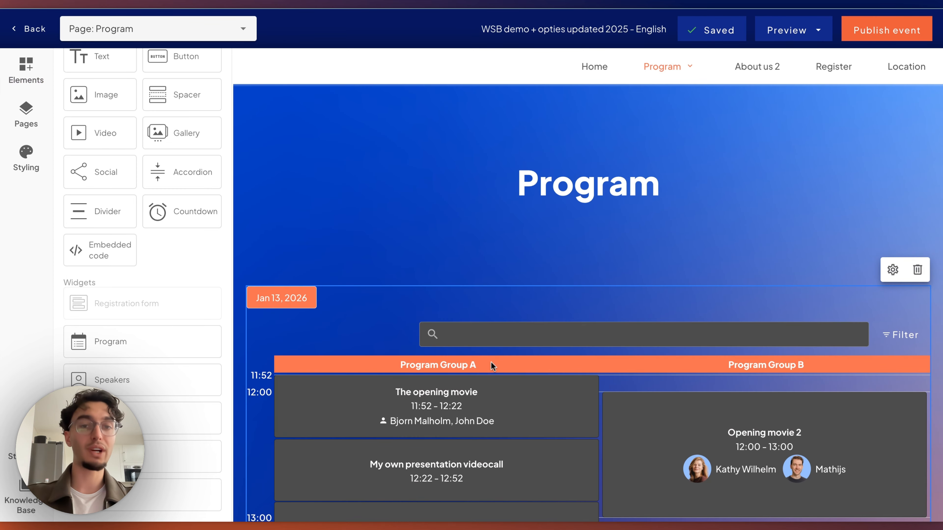
scroll(491, 361, "down", 10)
scroll(490, 361, "up", 4)
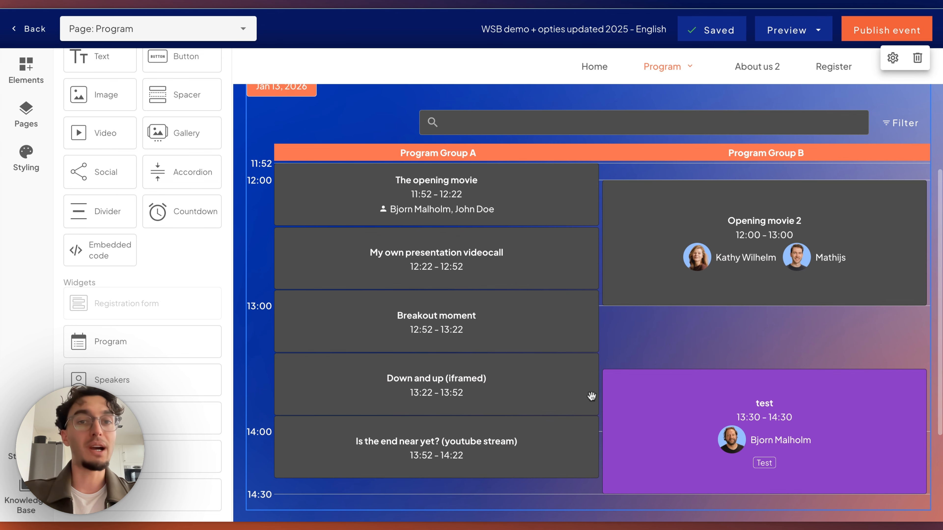
scroll(607, 347, "up", 1)
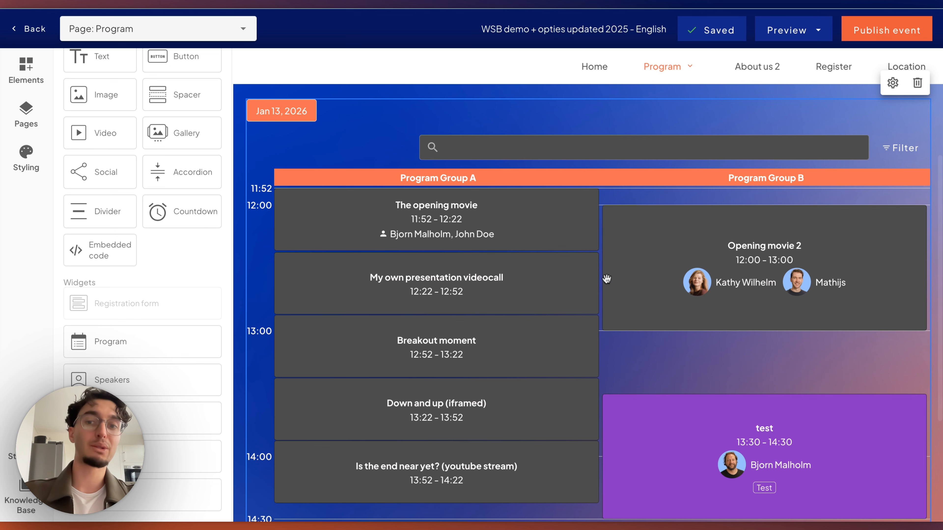